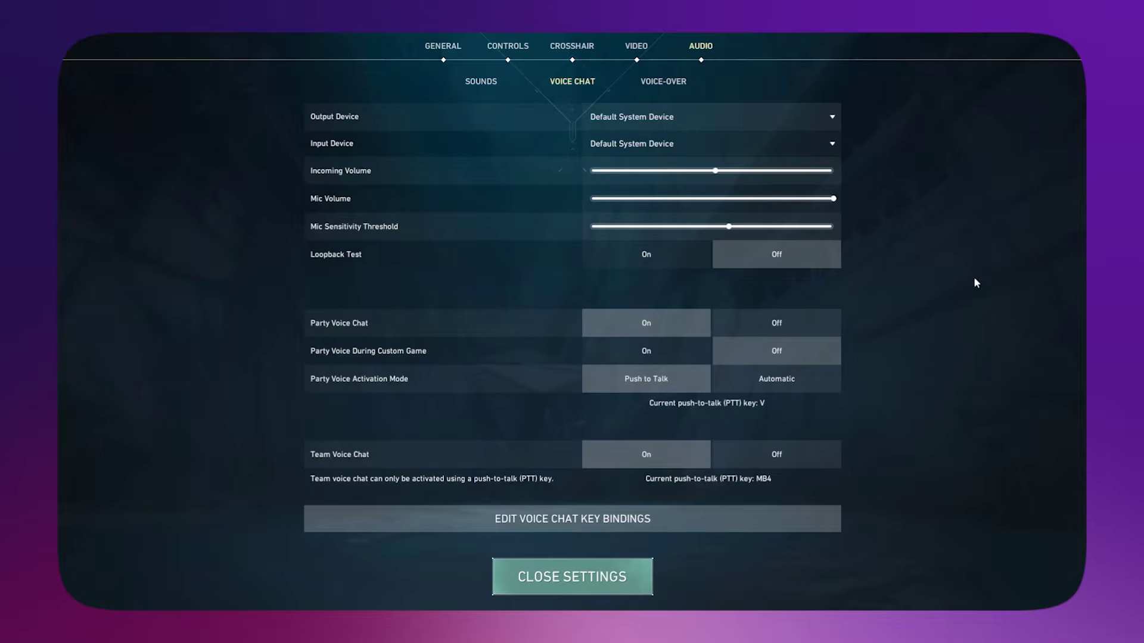
# Step: Examine the available output and input devices for voice chat, keeping Default System Device for both
pyautogui.click(729, 116)
pyautogui.click(736, 119)
pyautogui.click(737, 119)
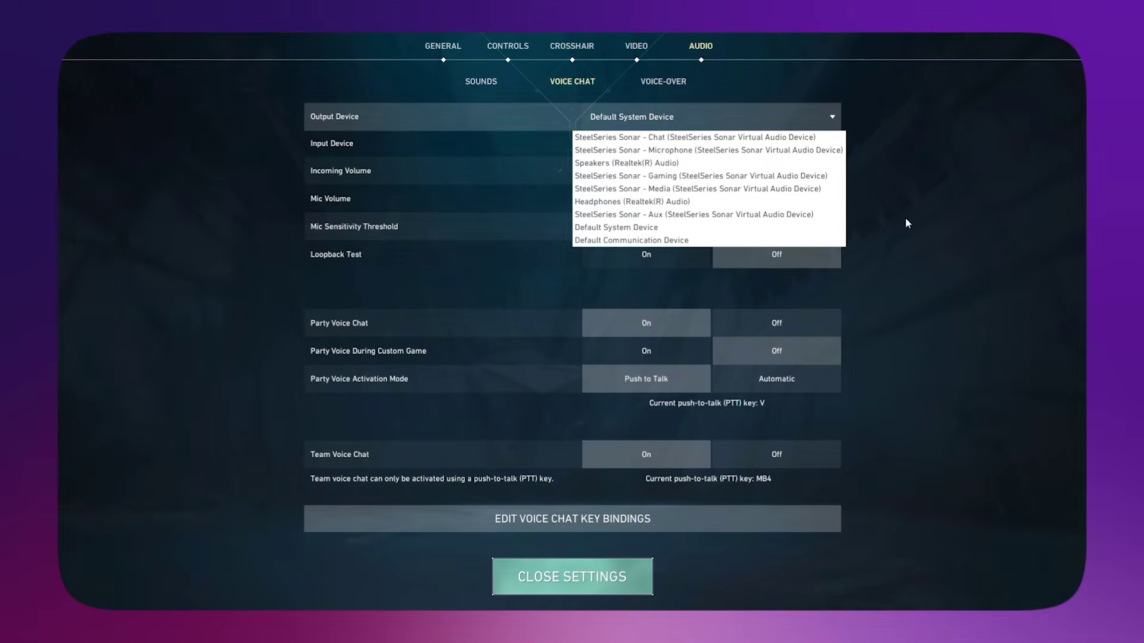
pyautogui.click(894, 154)
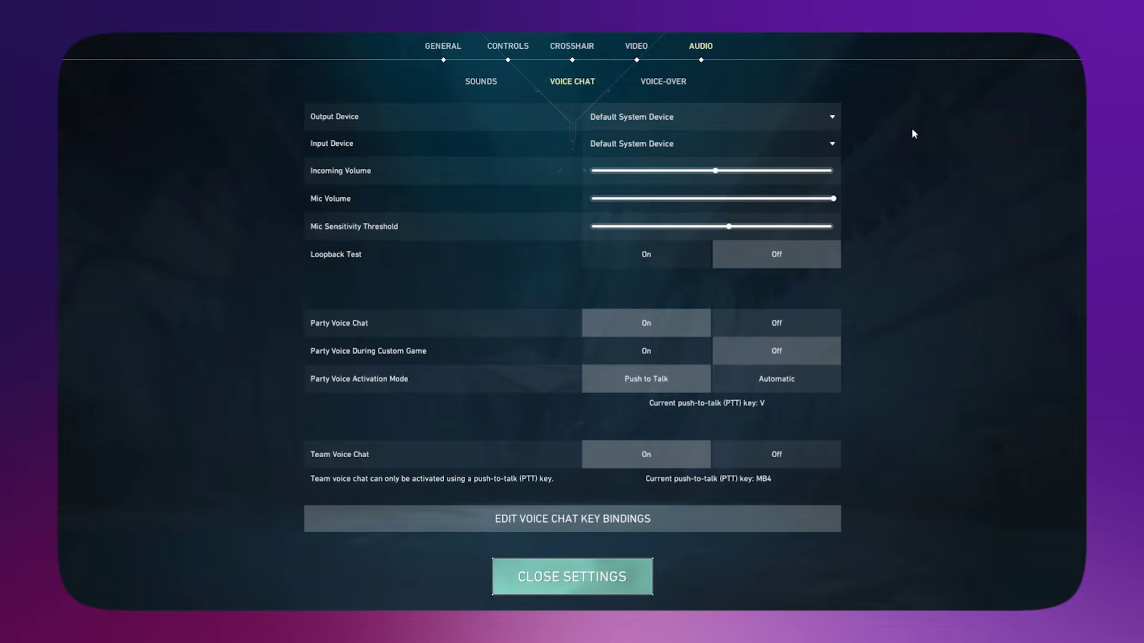
pyautogui.click(655, 144)
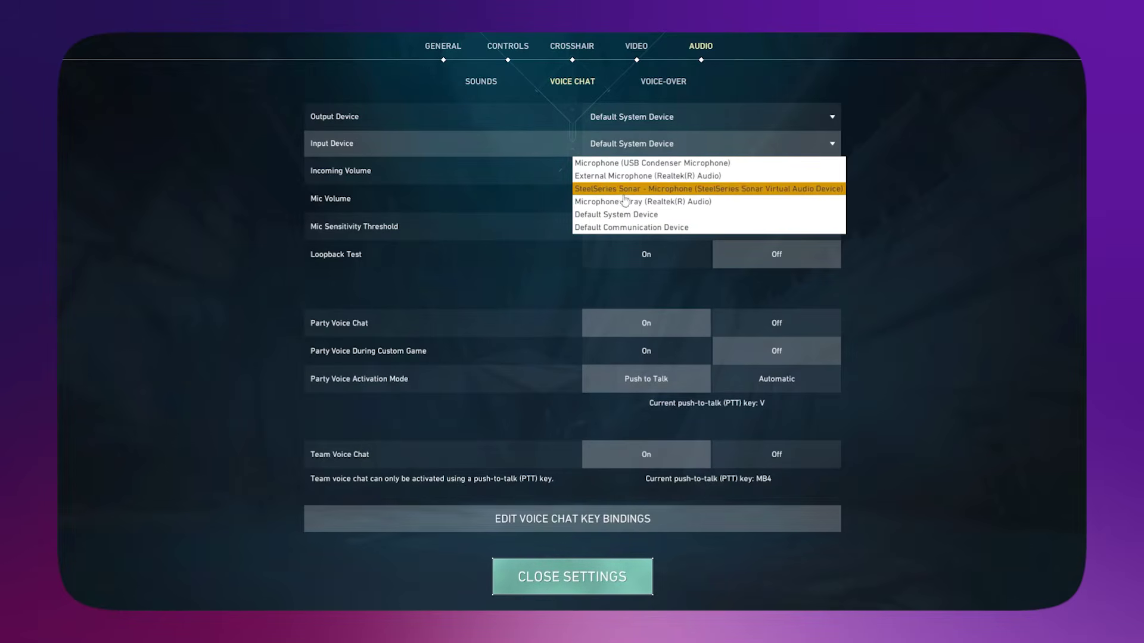
pyautogui.click(897, 177)
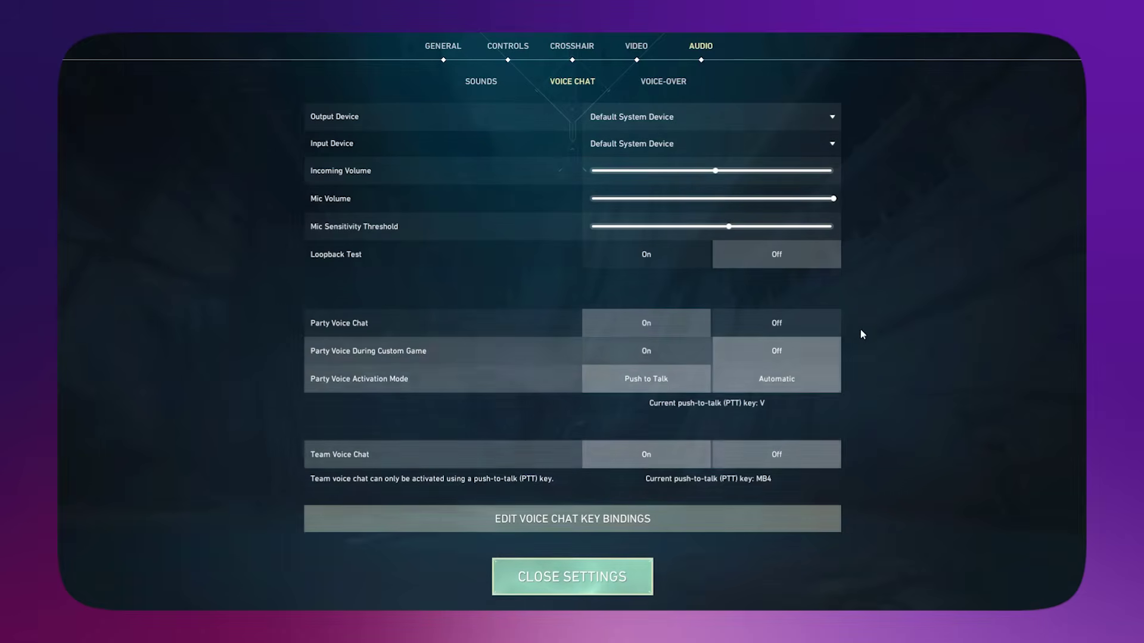
# Step: Close the game settings, quit VALORANT, and exit the Riot Games client still running in the background
pyautogui.click(573, 586)
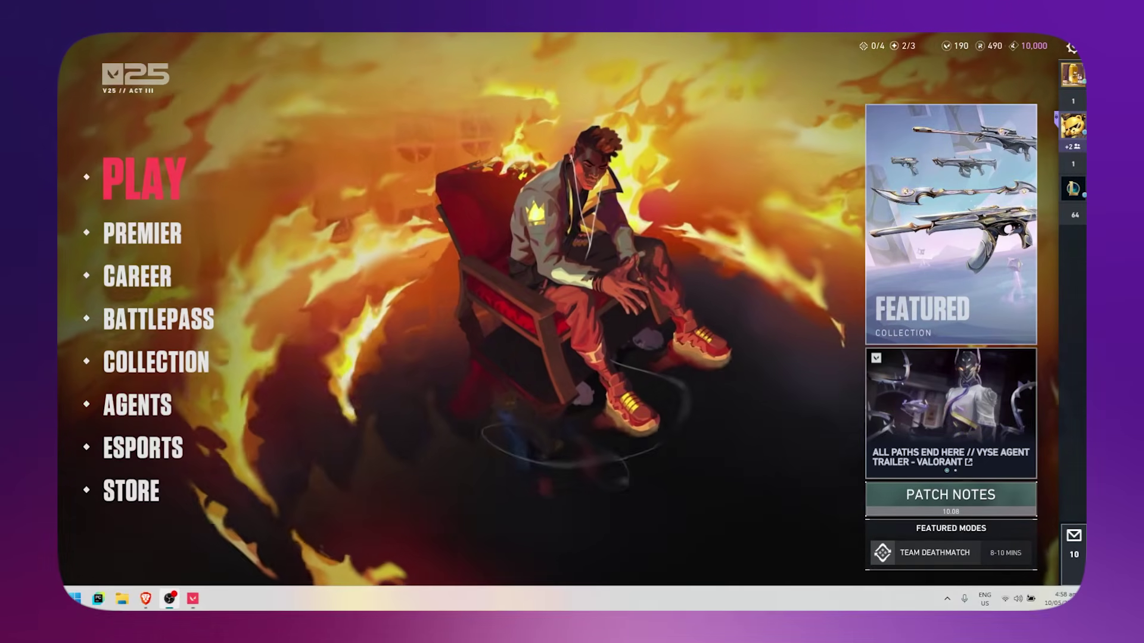
pyautogui.hotkey('alt', 'F4')
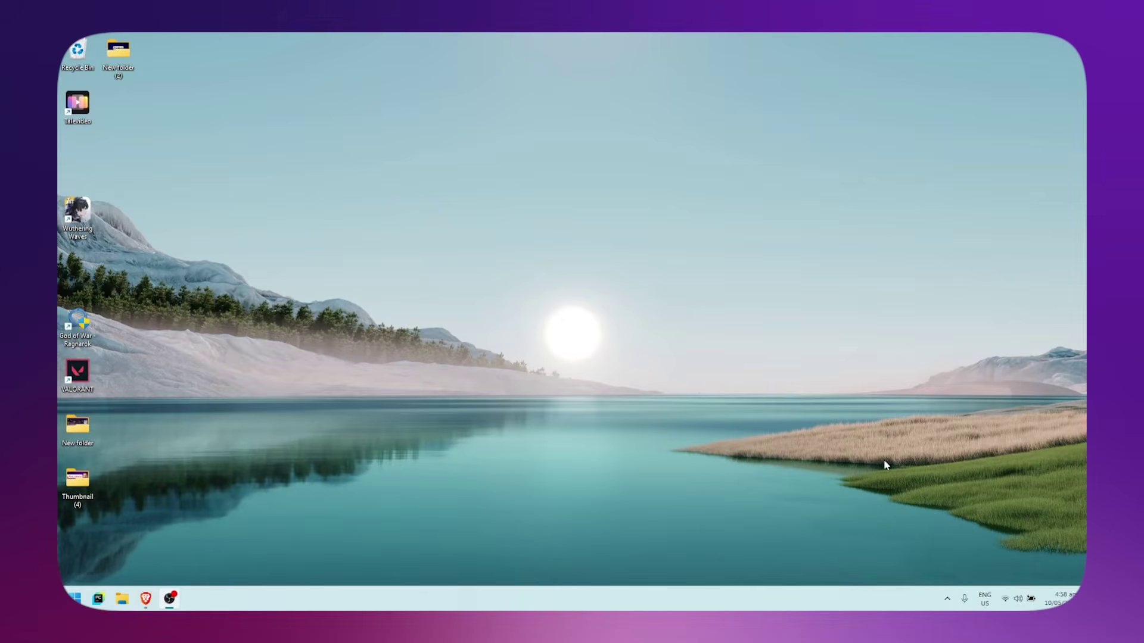
pyautogui.click(947, 598)
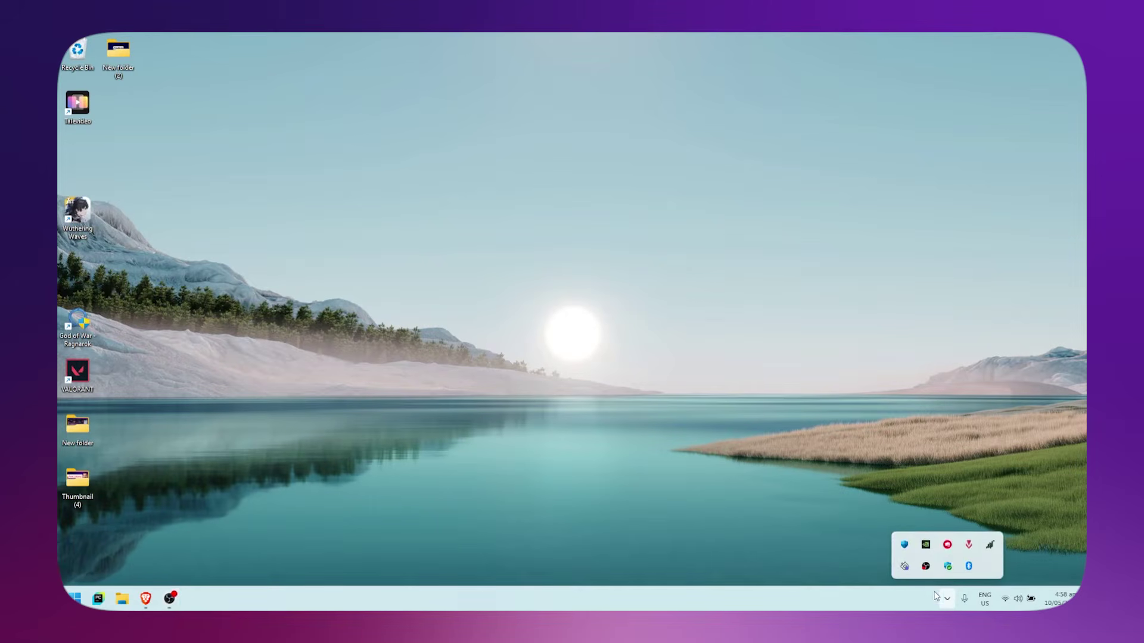
pyautogui.rightClick(947, 544)
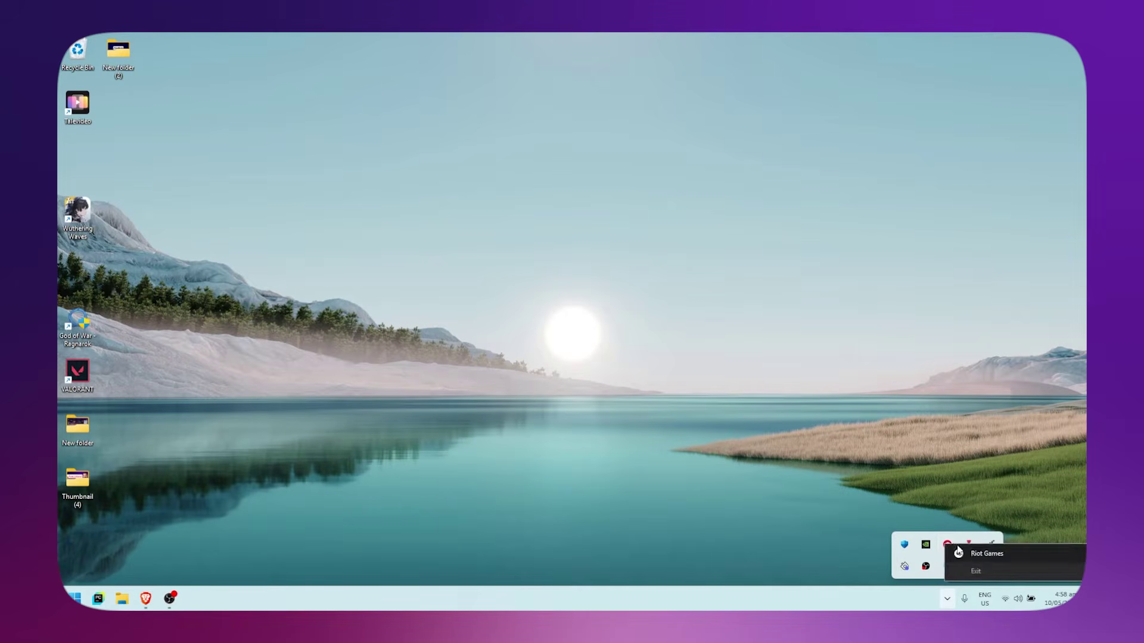
pyautogui.click(976, 571)
pyautogui.click(947, 598)
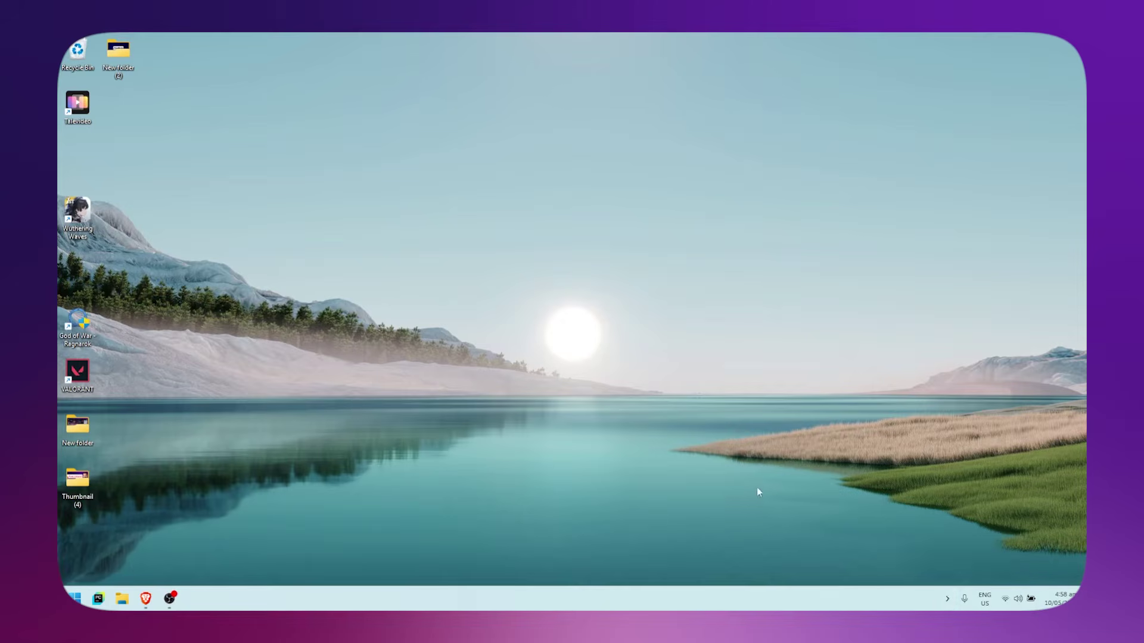
# Step: Search Windows for "sound se" and open the Sound settings page
pyautogui.press('super')
pyautogui.write('sound')
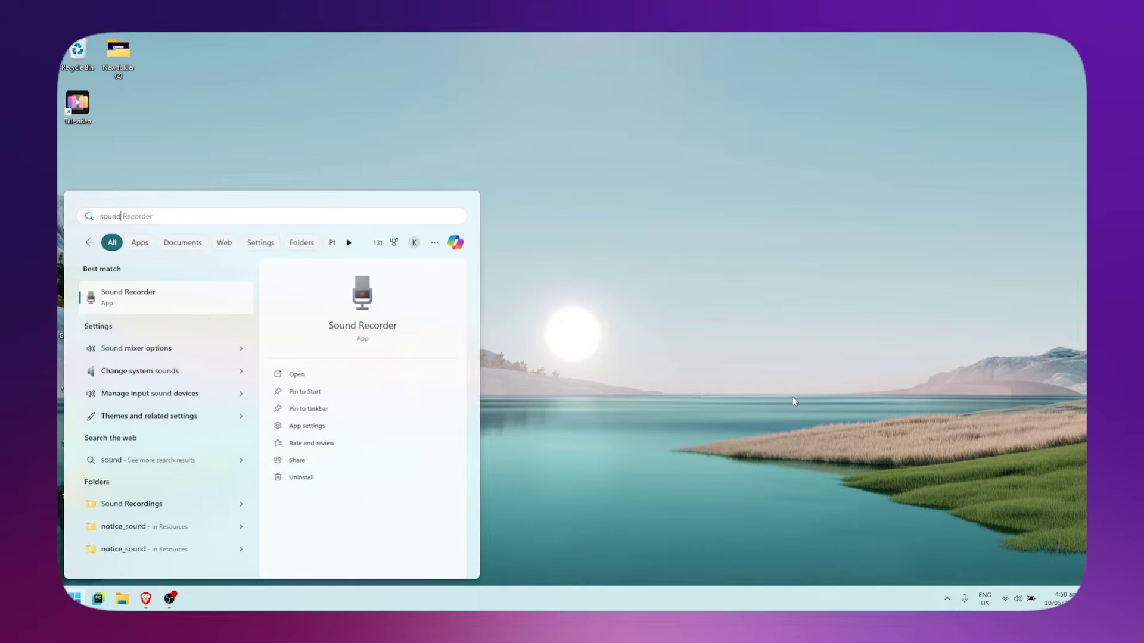
pyautogui.write('se')
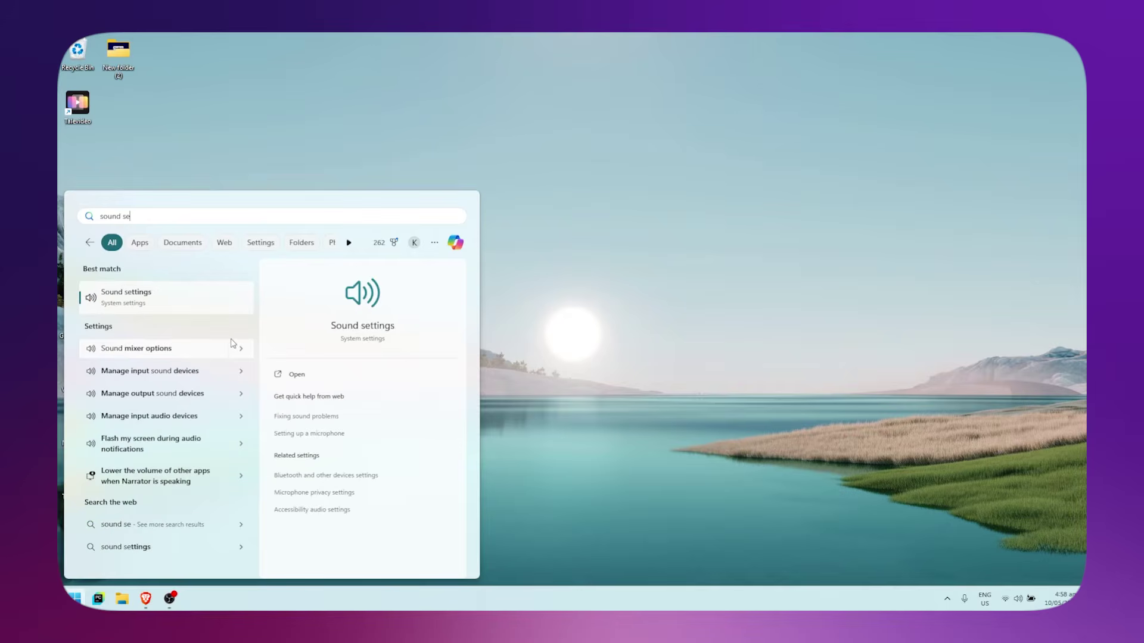
pyautogui.press('Return')
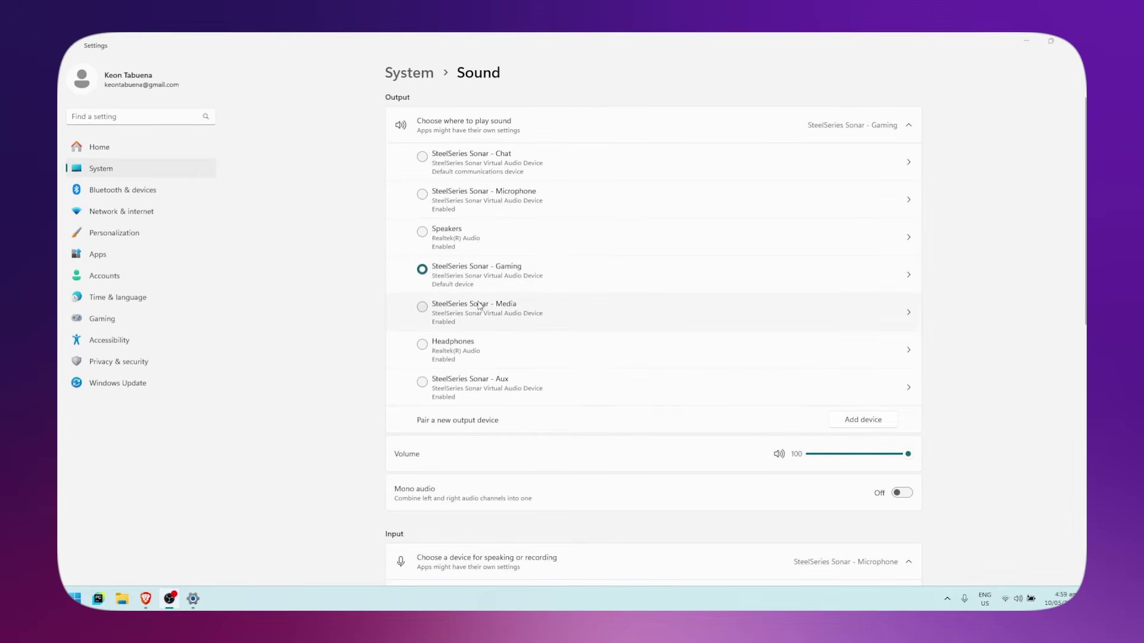
# Step: Review the output and input devices, and open the additional sound settings dialog, moving it toward the middle of the screen
pyautogui.scroll(-5, 498, 279)
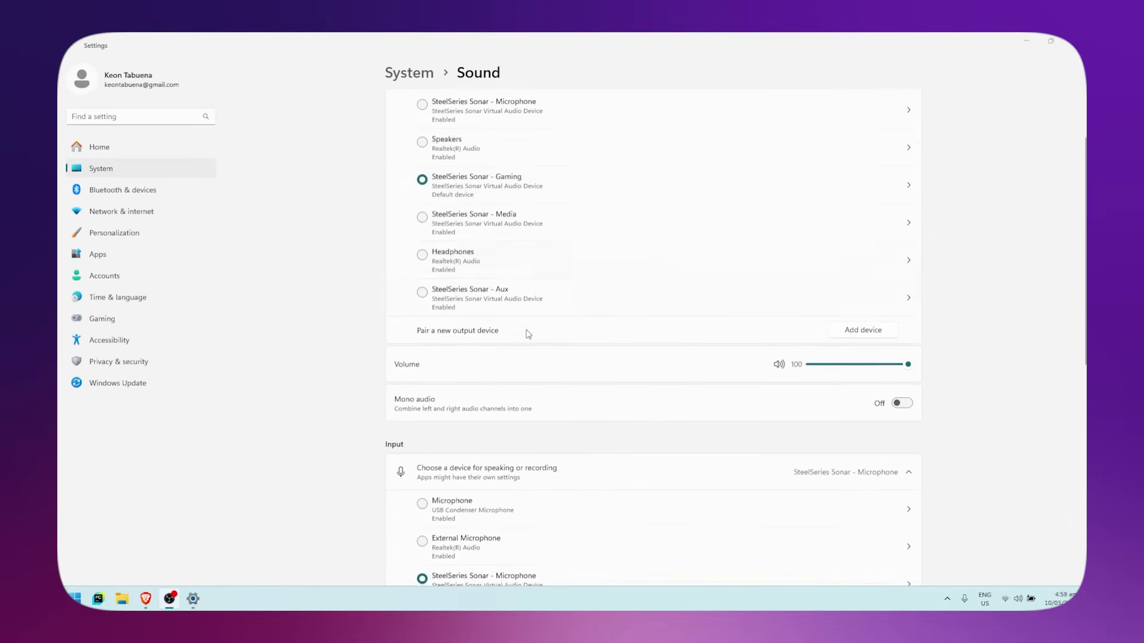
pyautogui.scroll(1, 535, 340)
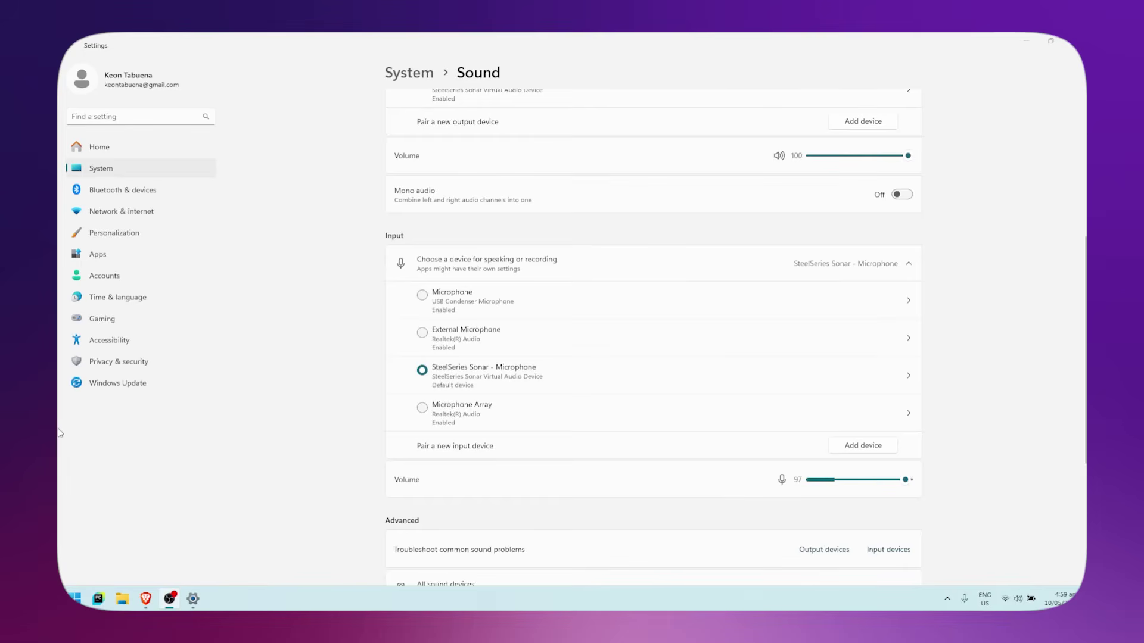
pyautogui.scroll(-4, 597, 291)
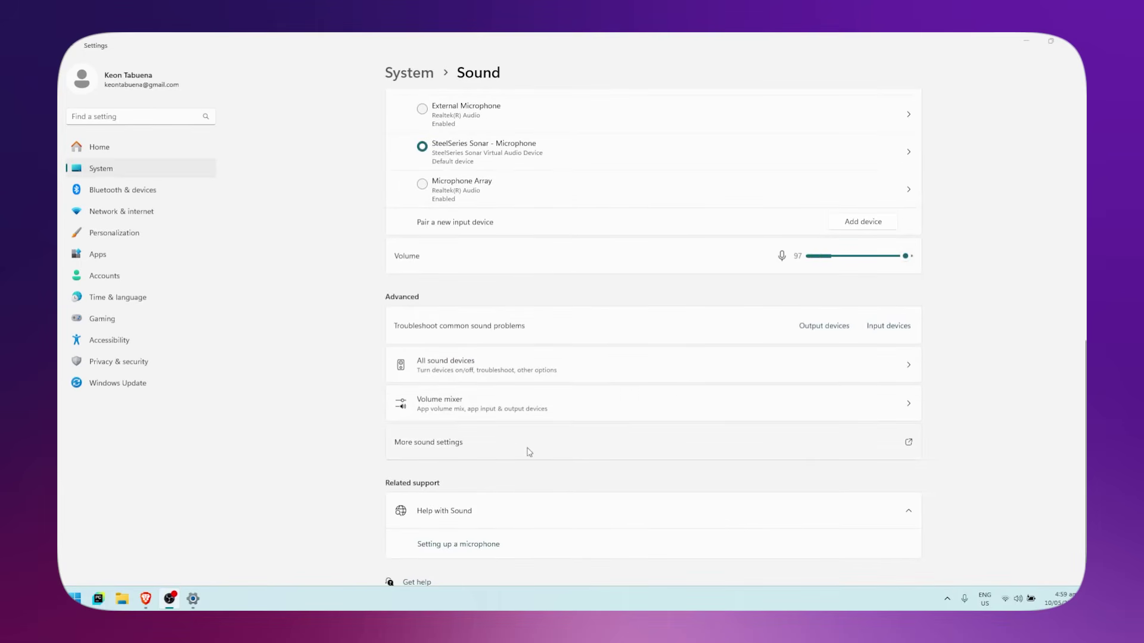
pyautogui.click(627, 457)
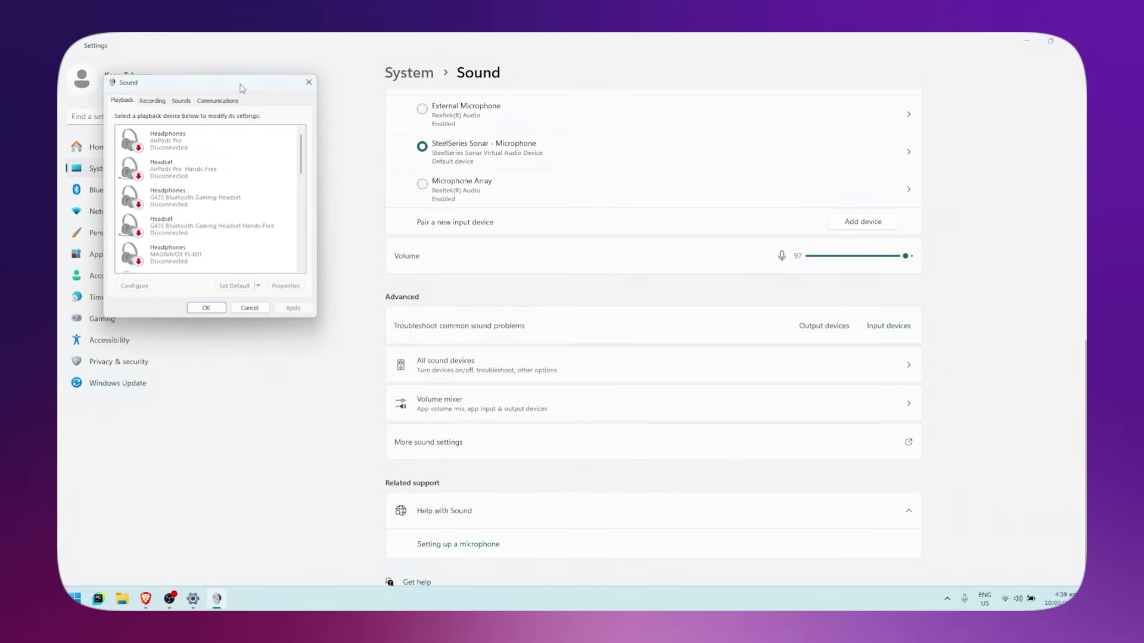
pyautogui.moveTo(243, 88); pyautogui.dragTo(506, 155)
# Step: Find the SteelSeries Sonar - Gaming playback device in the device list and open its advanced properties
pyautogui.scroll(-1, 497, 309)
pyautogui.scroll(-5, 497, 309)
pyautogui.scroll(-2, 564, 289)
pyautogui.scroll(-1, 564, 289)
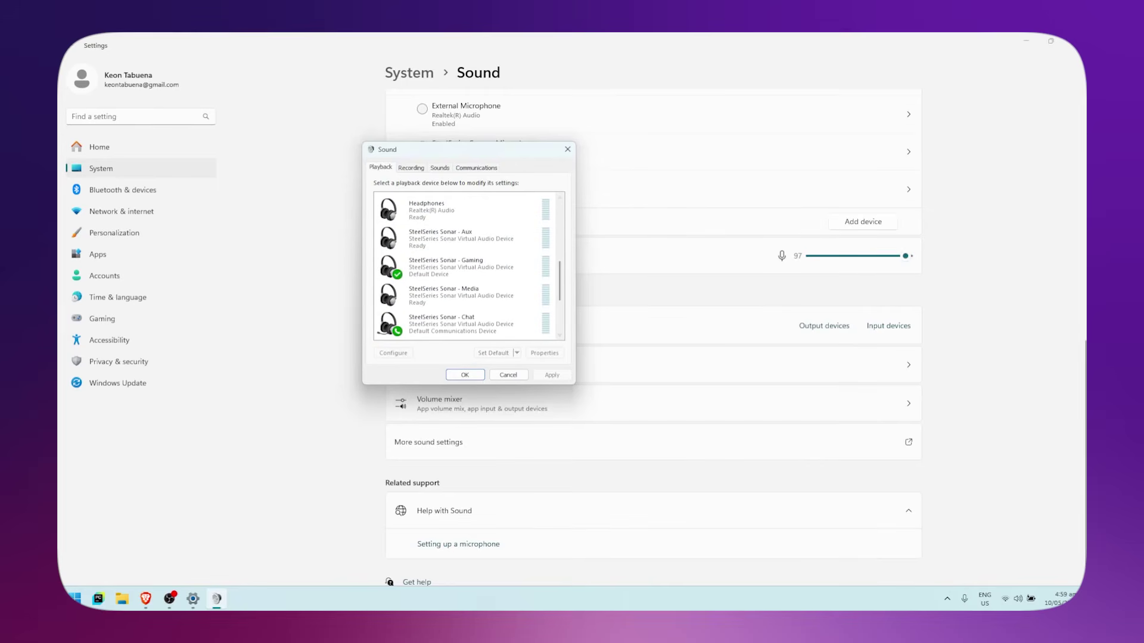
pyautogui.scroll(-3, 560, 314)
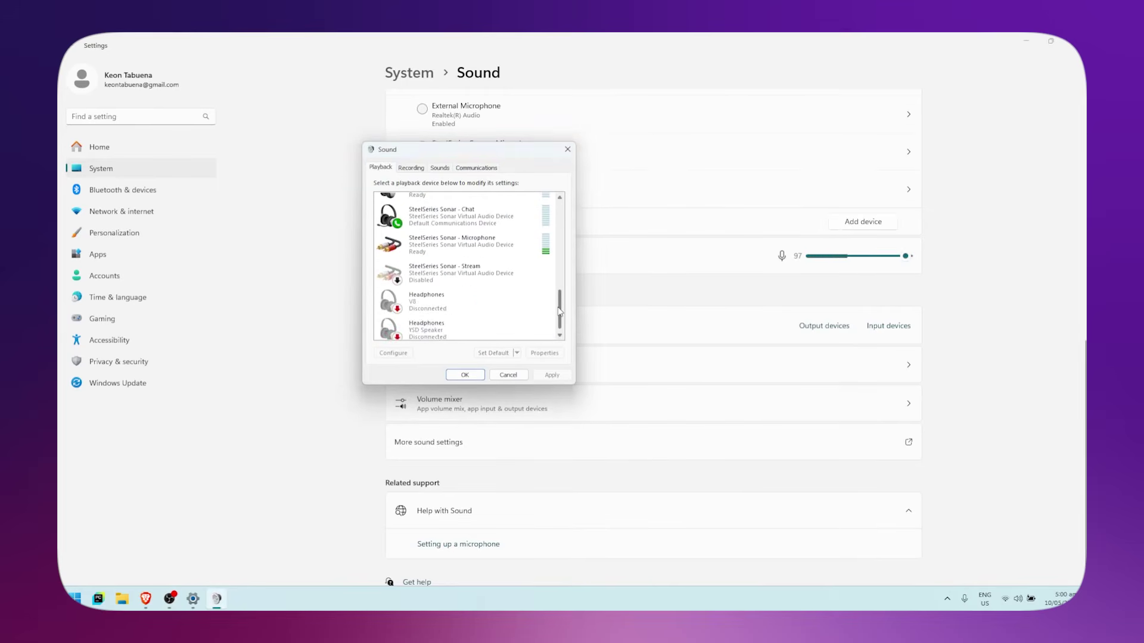
pyautogui.scroll(5, 560, 314)
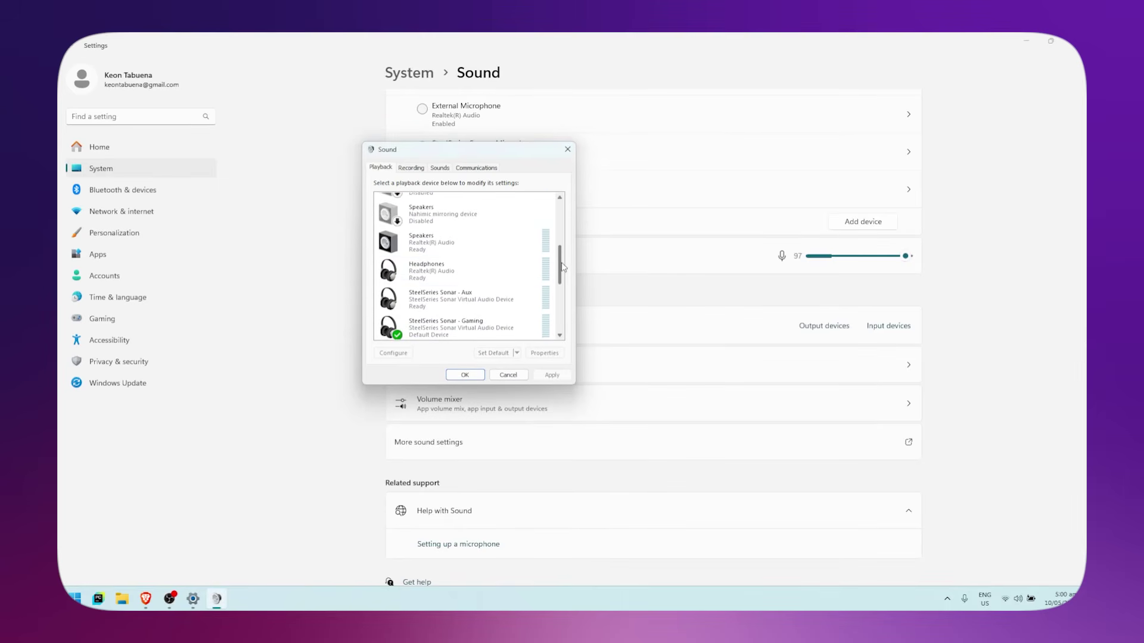
pyautogui.scroll(-3, 533, 284)
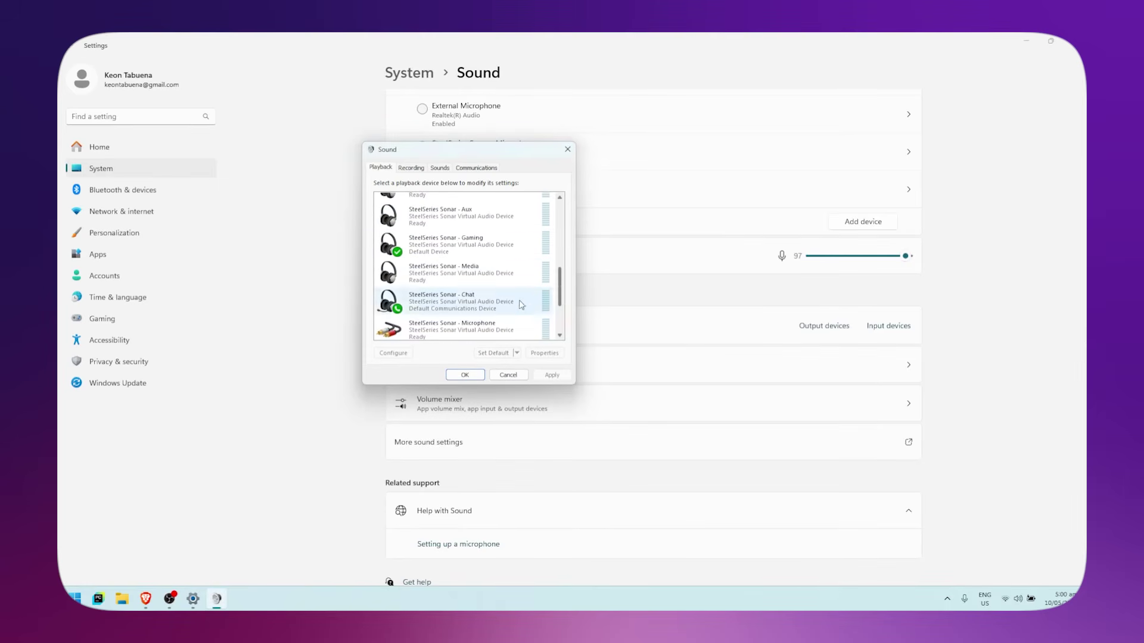
pyautogui.scroll(2, 473, 248)
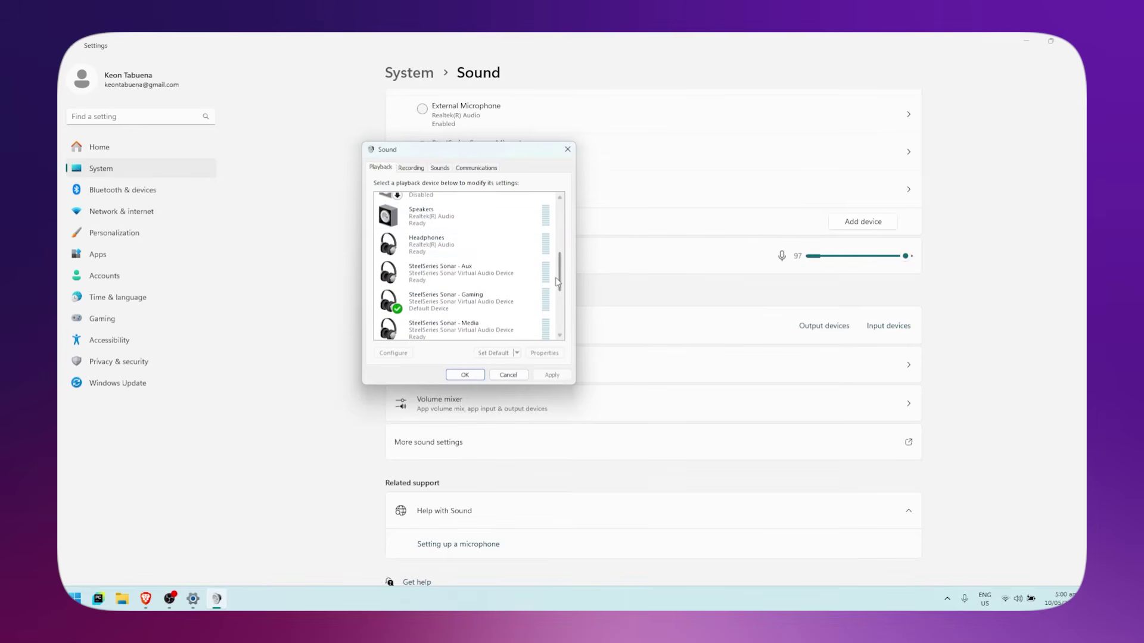
pyautogui.scroll(-1, 559, 280)
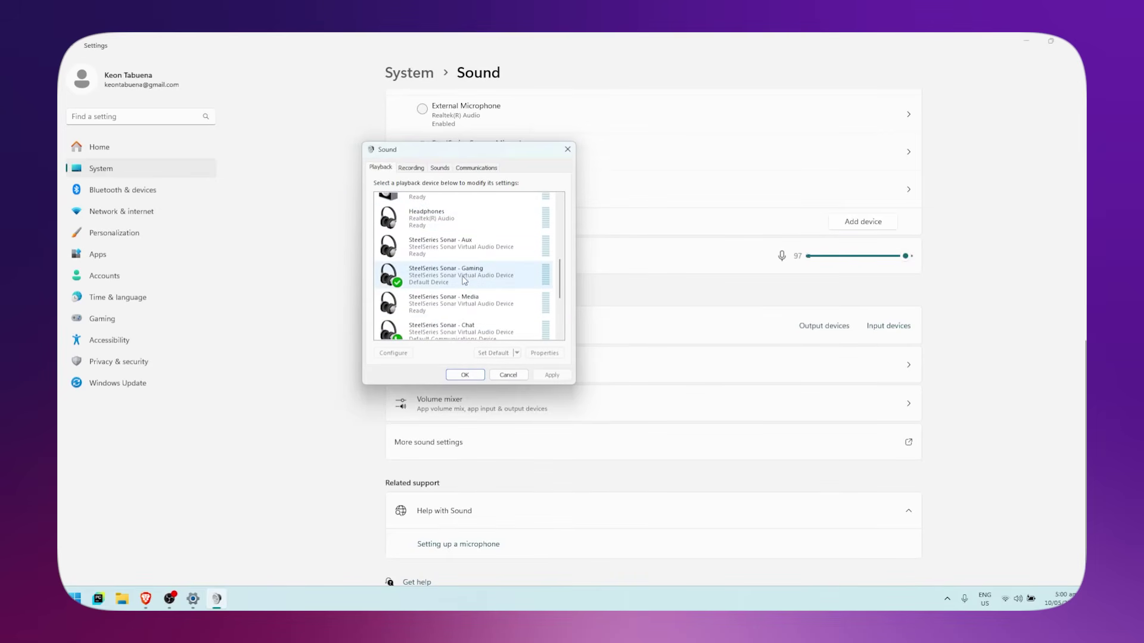
pyautogui.click(486, 280)
pyautogui.rightClick(497, 282)
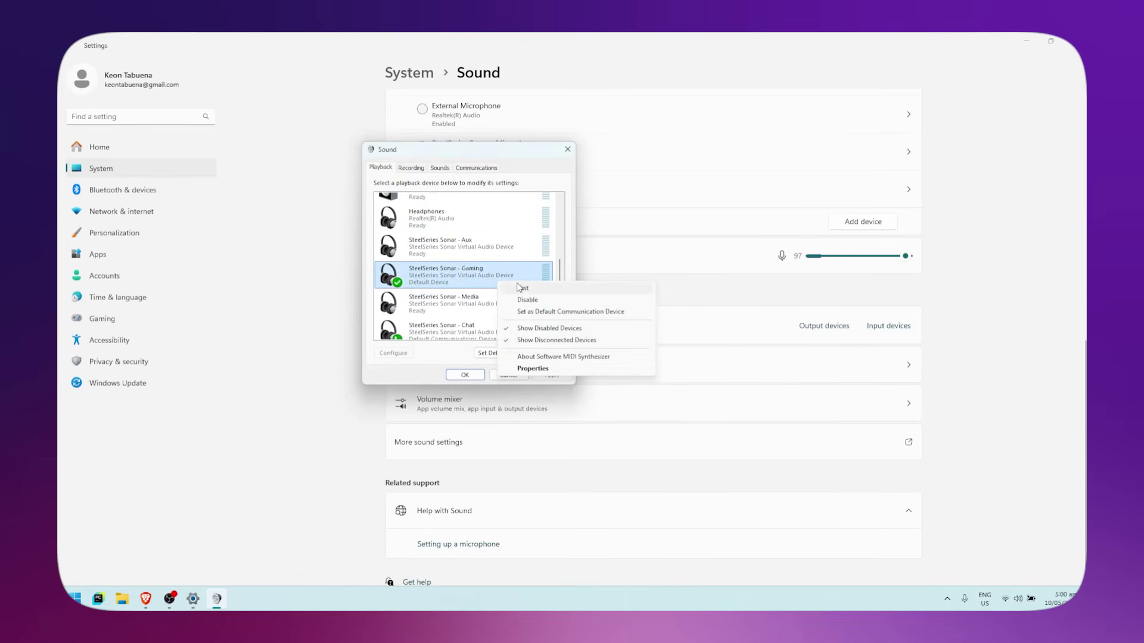
pyautogui.rightClick(434, 274)
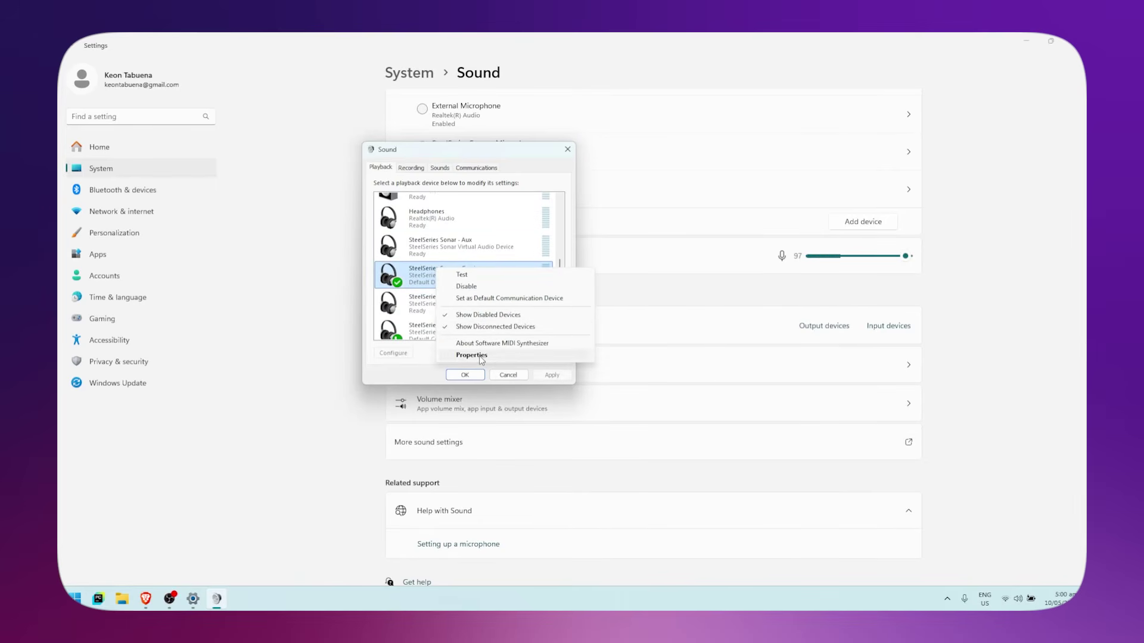
pyautogui.click(479, 360)
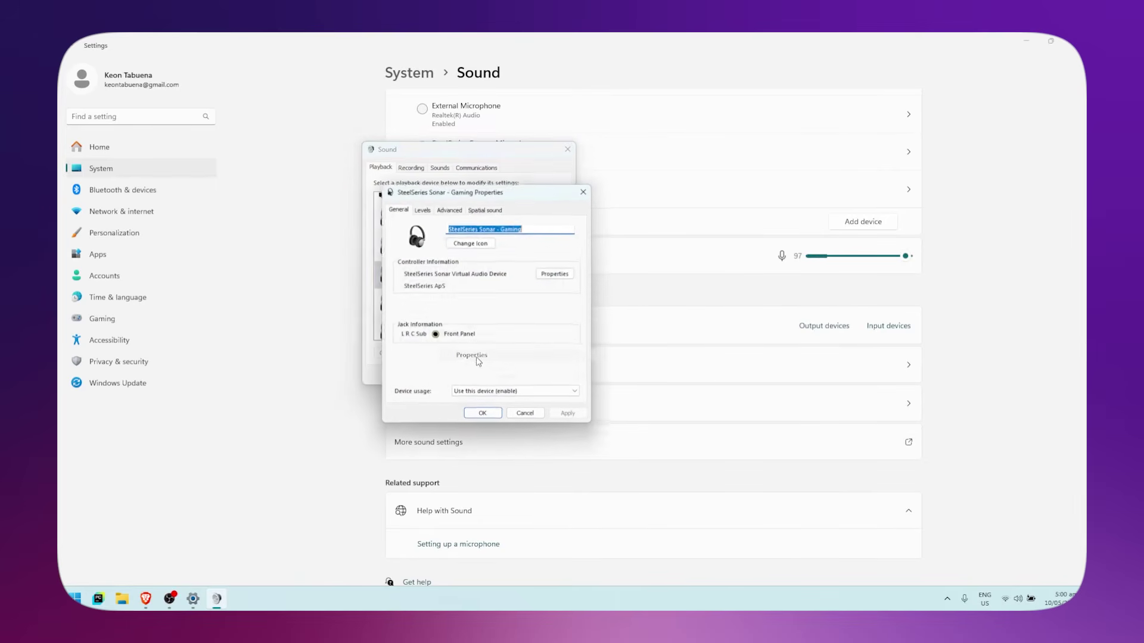
pyautogui.click(449, 209)
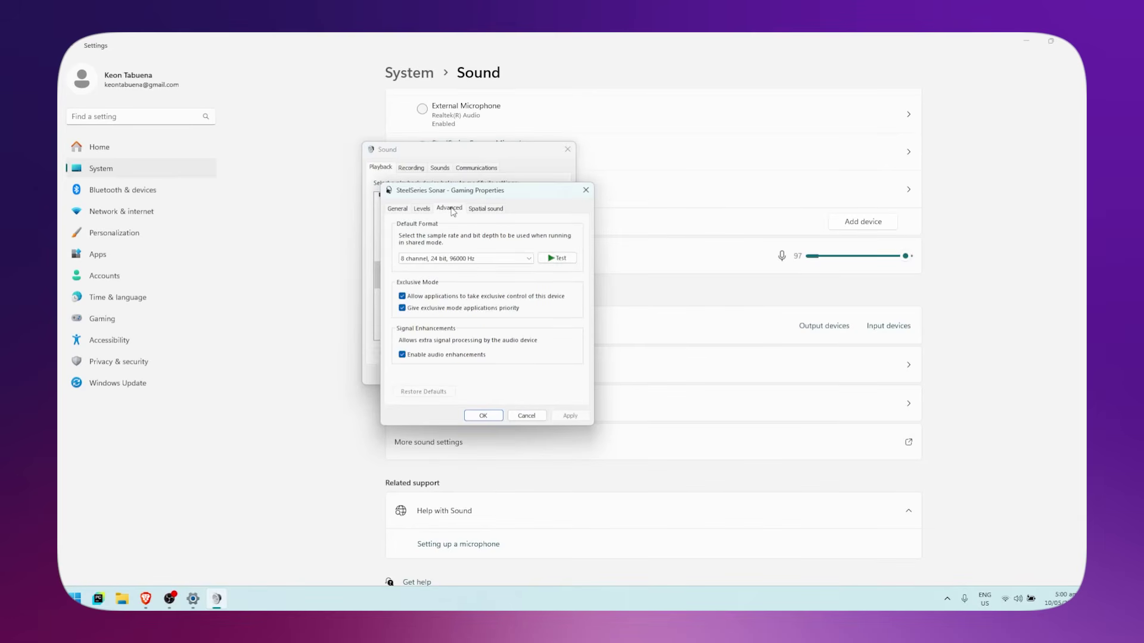
# Step: Disable exclusive application control and audio enhancements for the SteelSeries Sonar - Gaming device, and save the changes
pyautogui.click(402, 297)
pyautogui.click(402, 296)
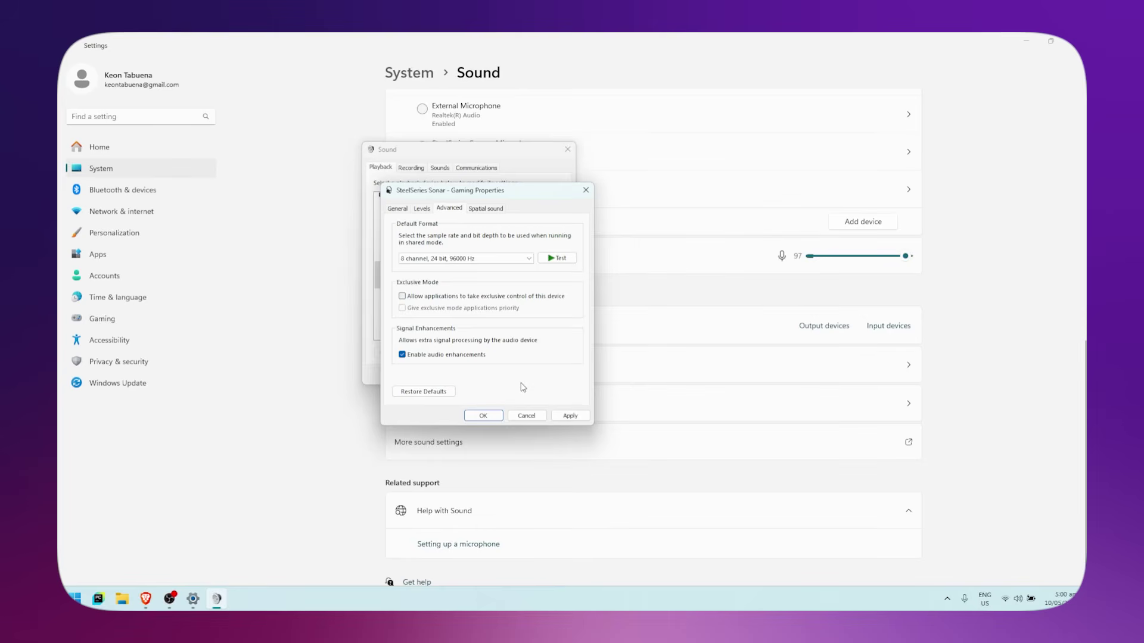
pyautogui.click(569, 417)
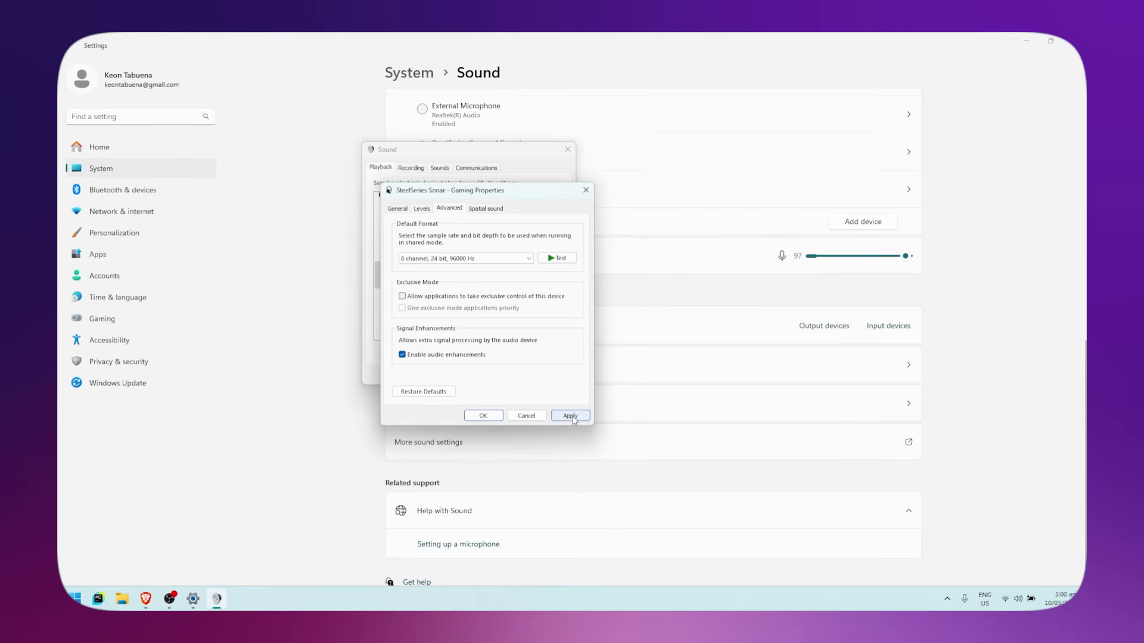
pyautogui.click(403, 356)
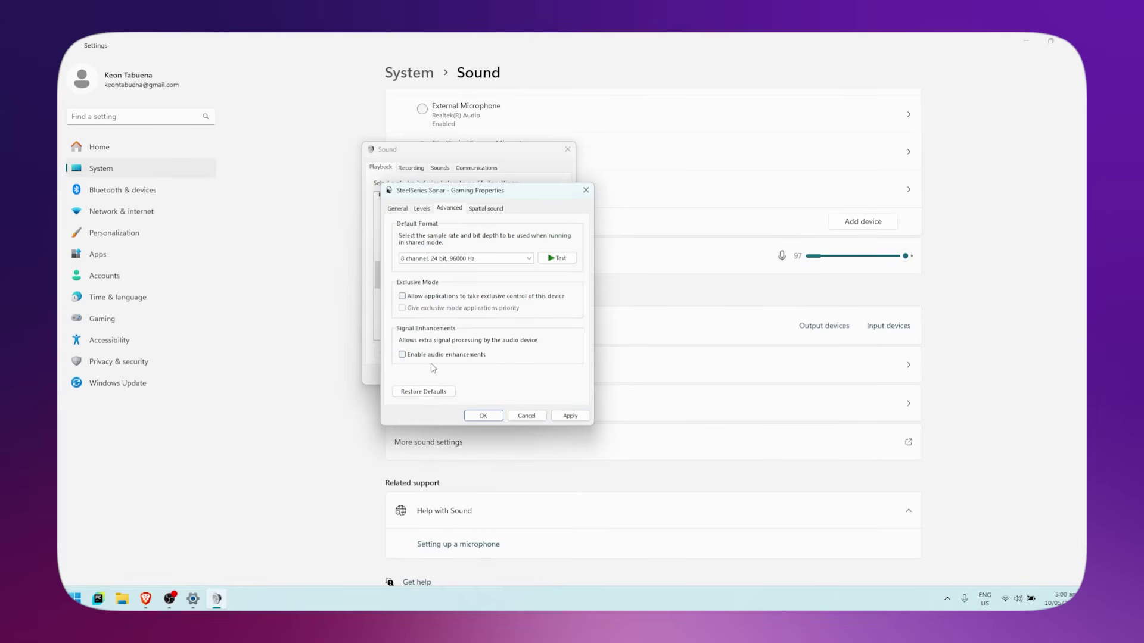
pyautogui.click(482, 415)
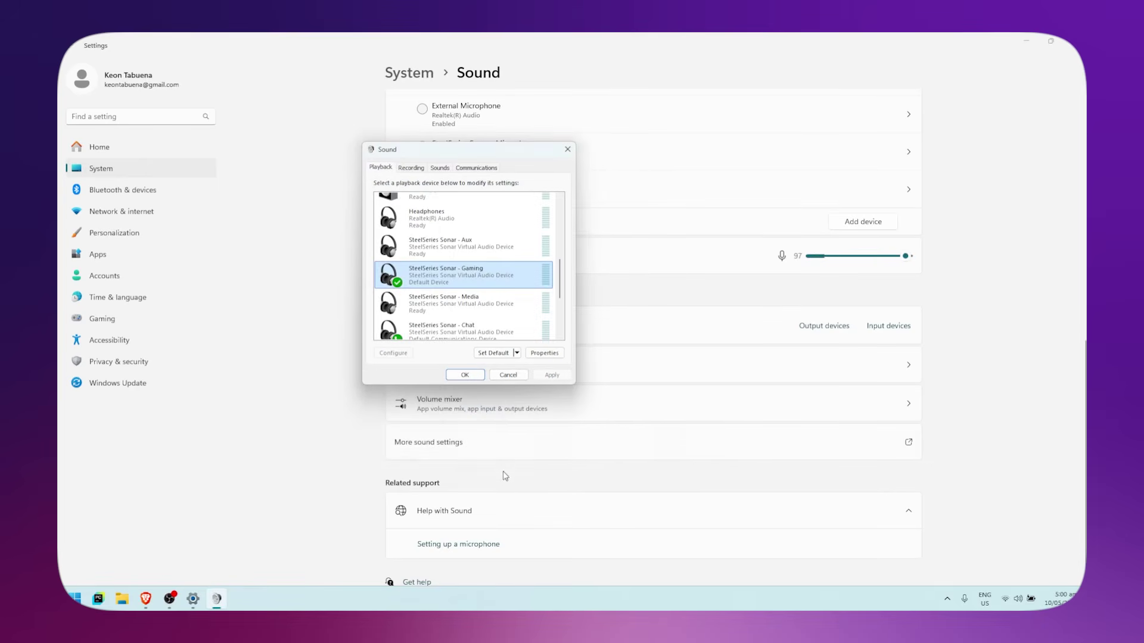
# Step: Find the SteelSeries Sonar - Microphone recording device, open its properties and check its volume level
pyautogui.click(420, 168)
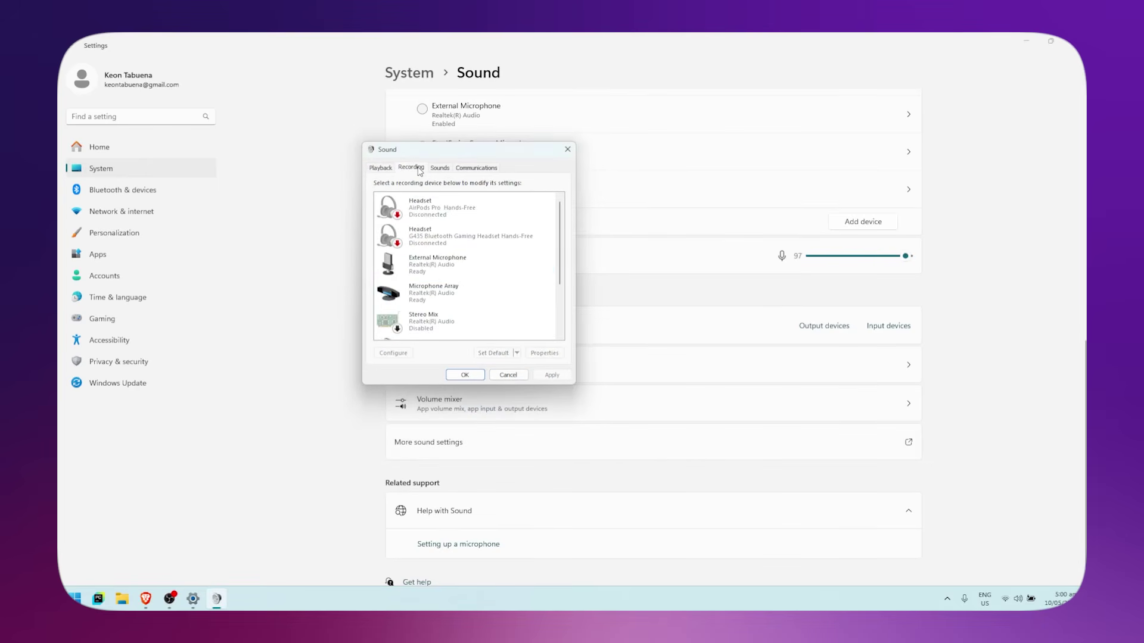
pyautogui.moveTo(558, 253); pyautogui.dragTo(558, 297)
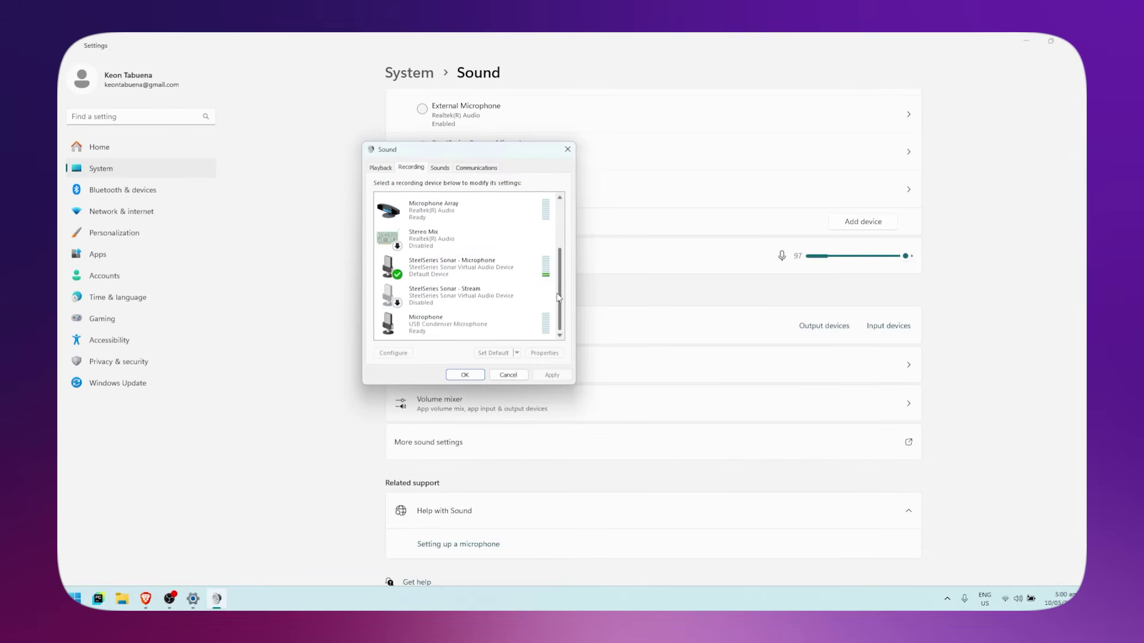
pyautogui.rightClick(492, 269)
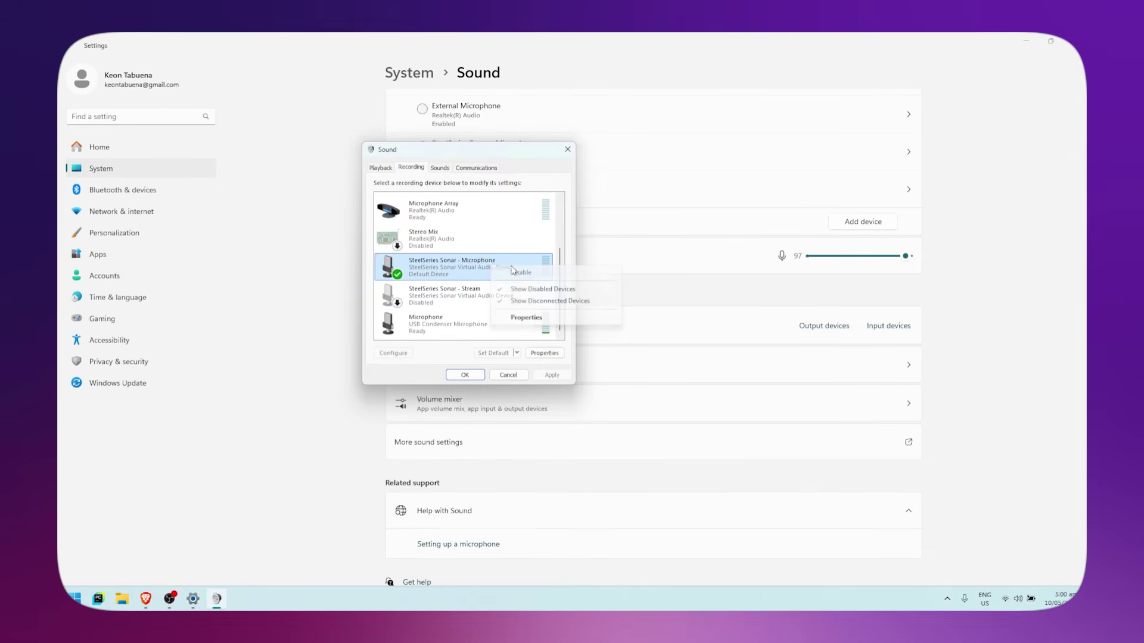
pyautogui.click(527, 318)
pyautogui.click(444, 208)
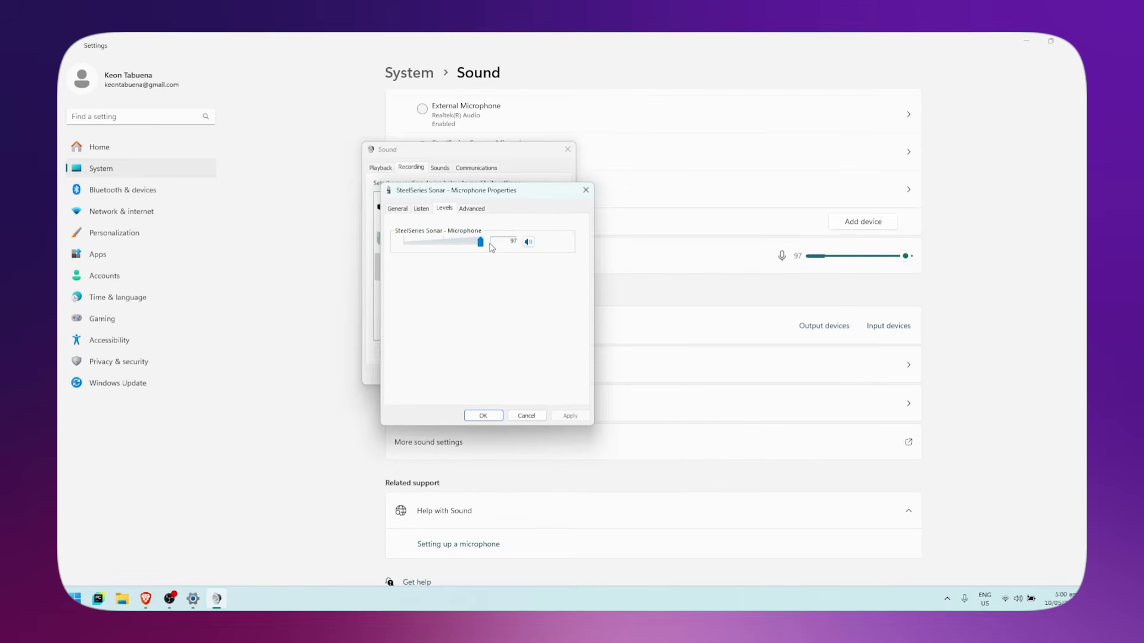
# Step: Disable exclusive application control for the SteelSeries Sonar - Microphone, save the change and close the Sound dialog
pyautogui.click(477, 210)
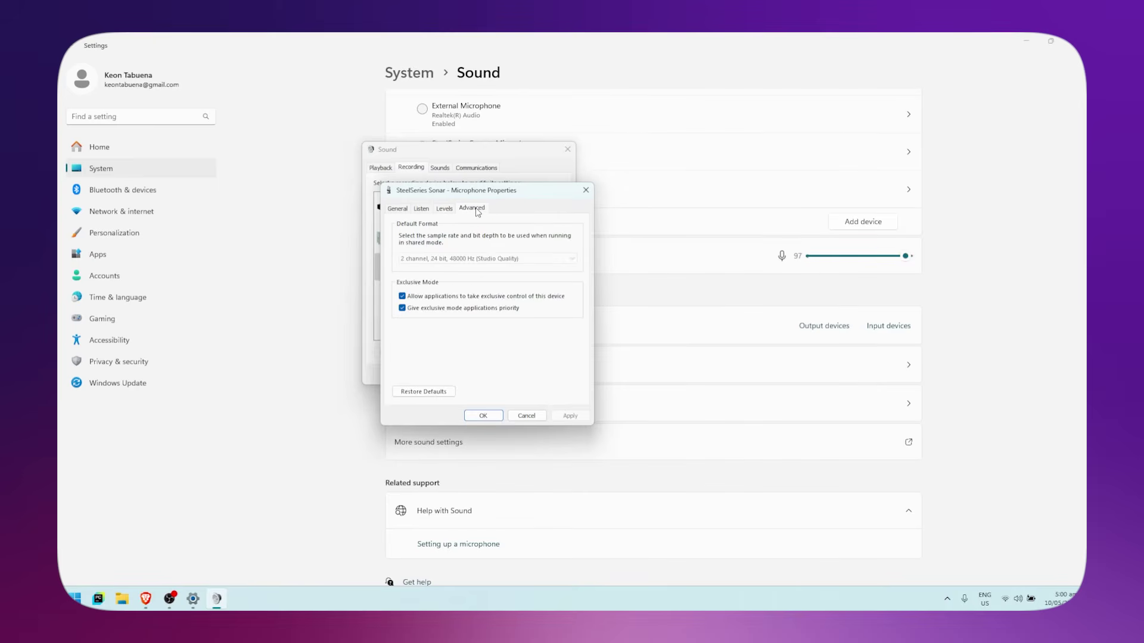
pyautogui.click(402, 296)
pyautogui.click(570, 415)
pyautogui.click(484, 416)
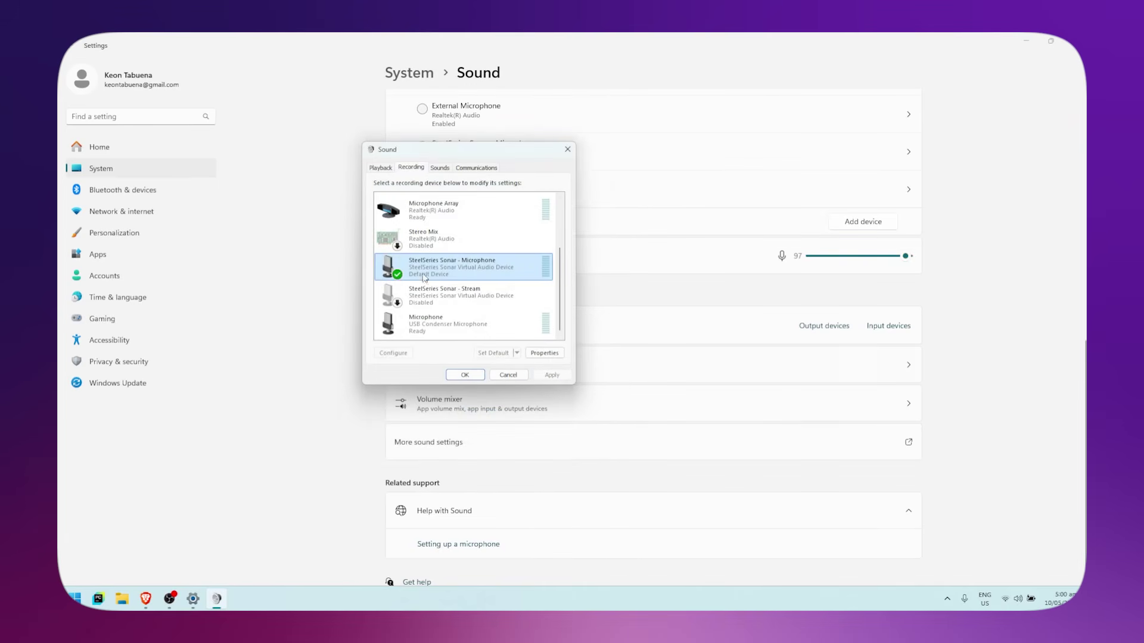
pyautogui.click(470, 378)
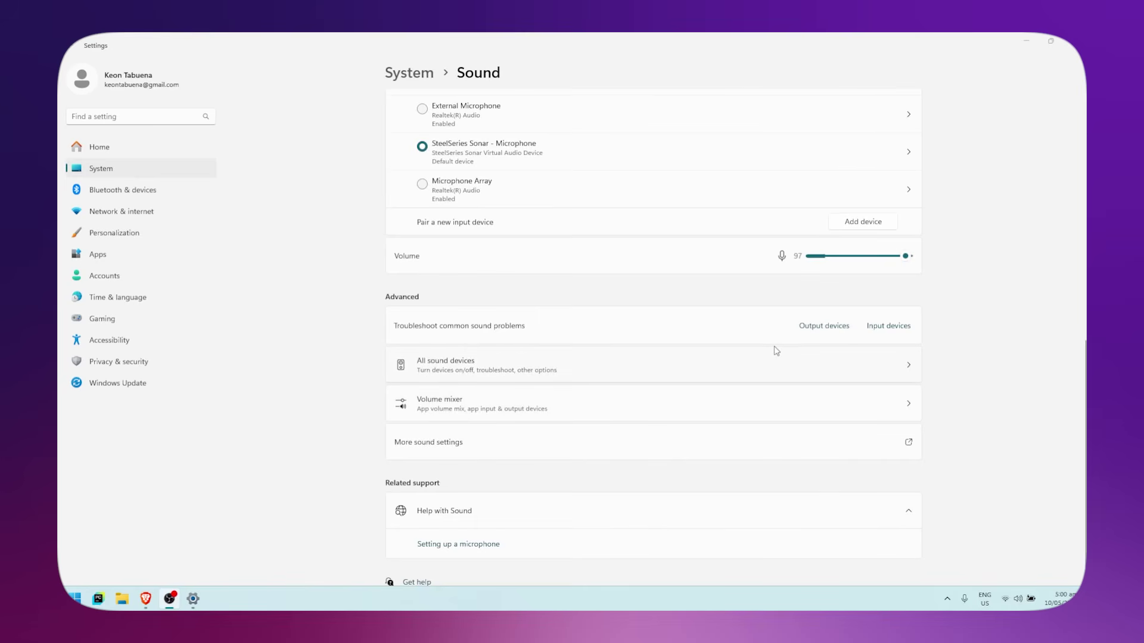
# Step: Search Windows for "devi" and open Device Manager
pyautogui.press('super')
pyautogui.write('devi')
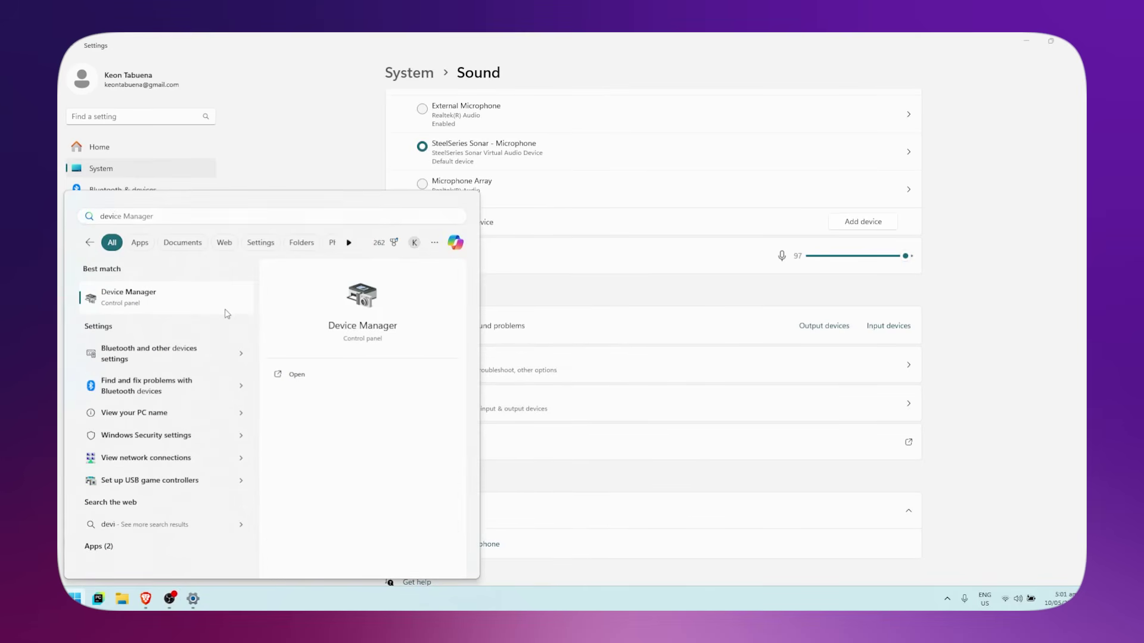
pyautogui.click(228, 309)
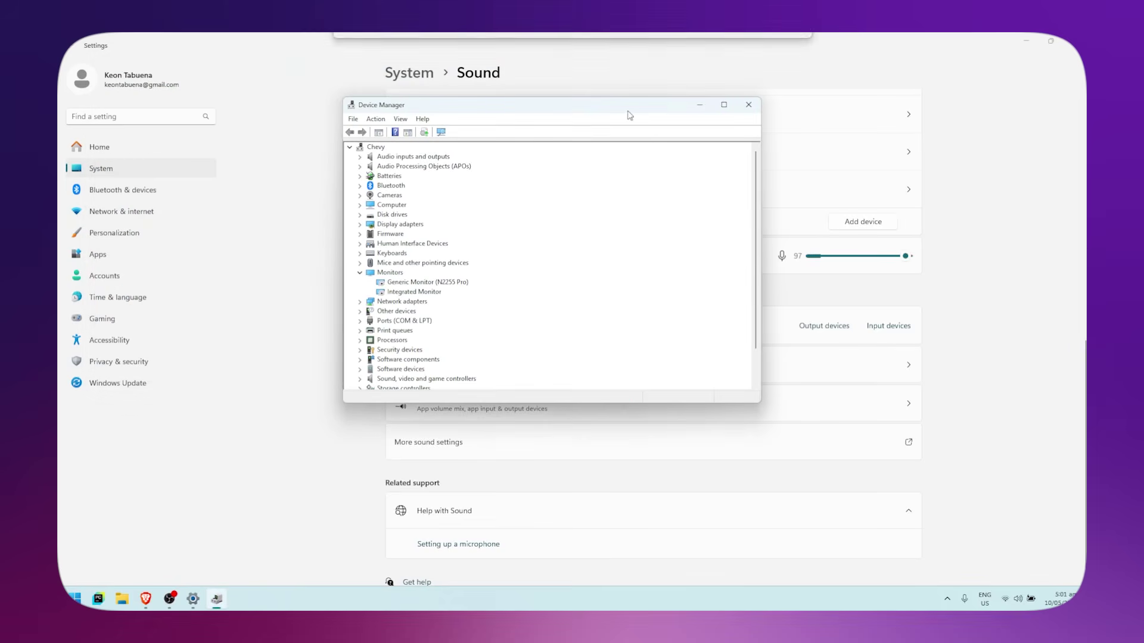
# Step: Collapse the Monitors category and expand Sound, video and game controllers to list the audio devices
pyautogui.click(360, 273)
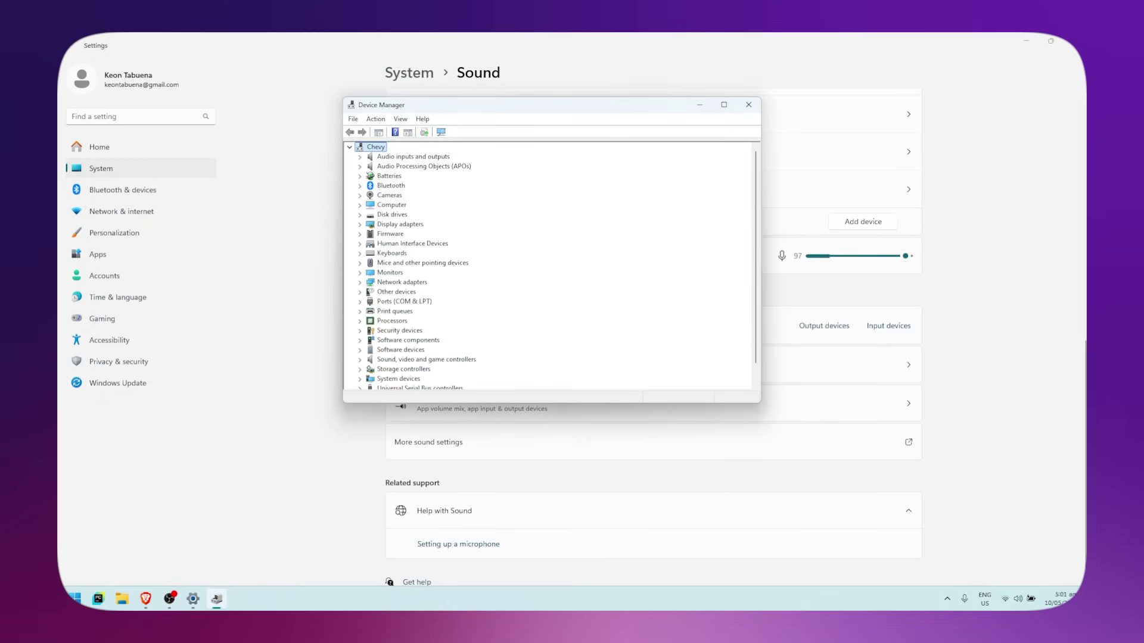
pyautogui.scroll(-1, 440, 349)
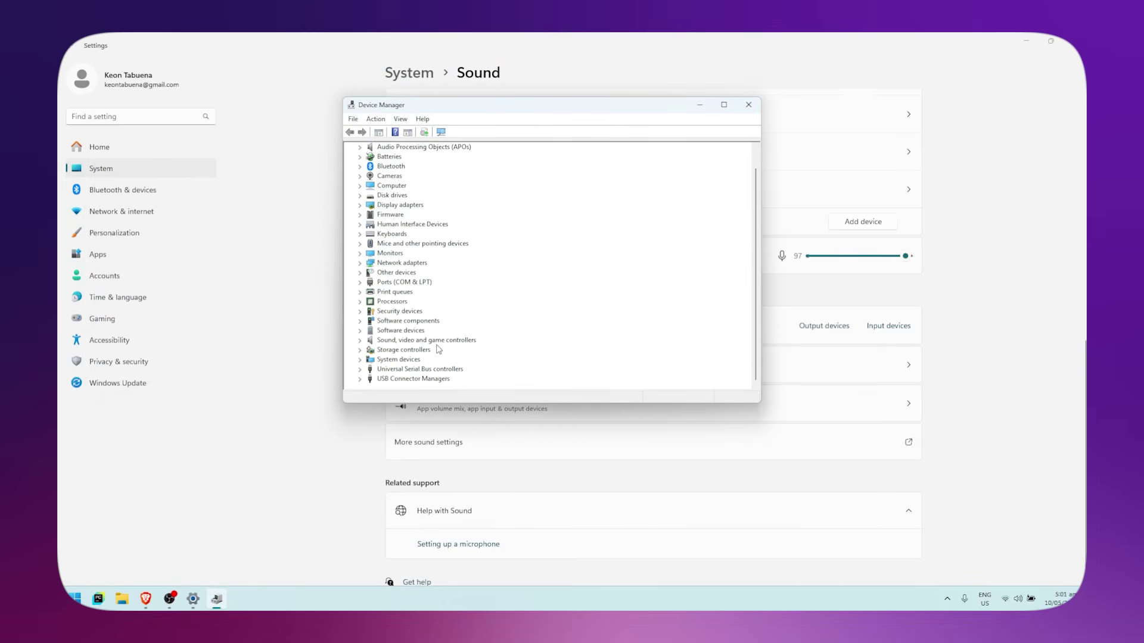
pyautogui.click(360, 350)
pyautogui.scroll(-3, 440, 278)
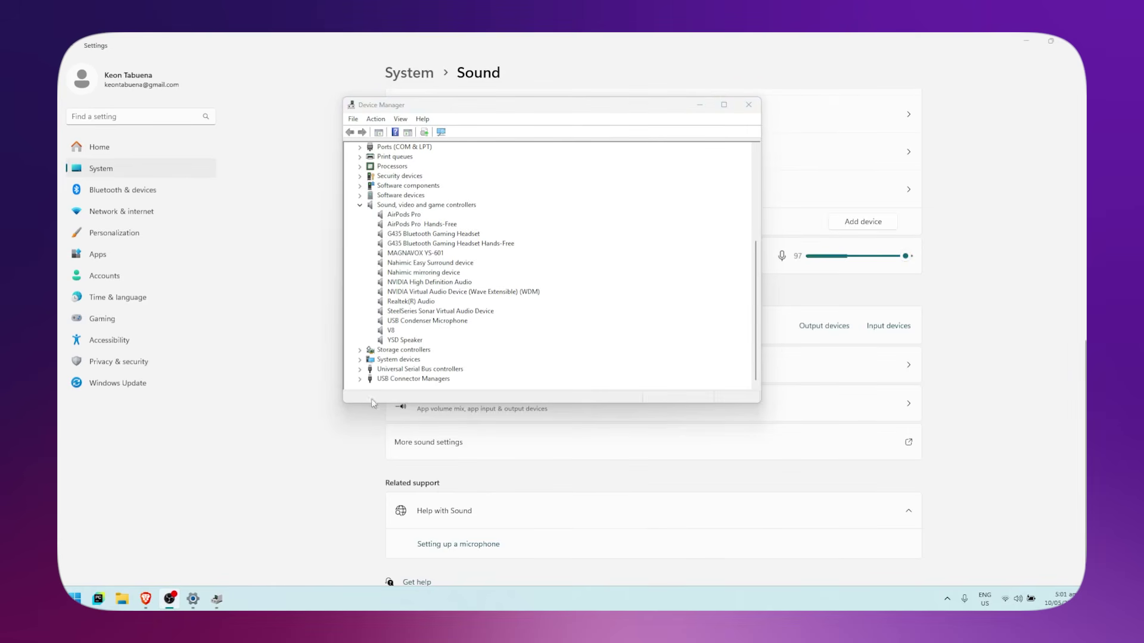
# Step: Examine the driver update, disable and uninstall options available for the USB Condenser Microphone, leaving the device as it is
pyautogui.click(417, 322)
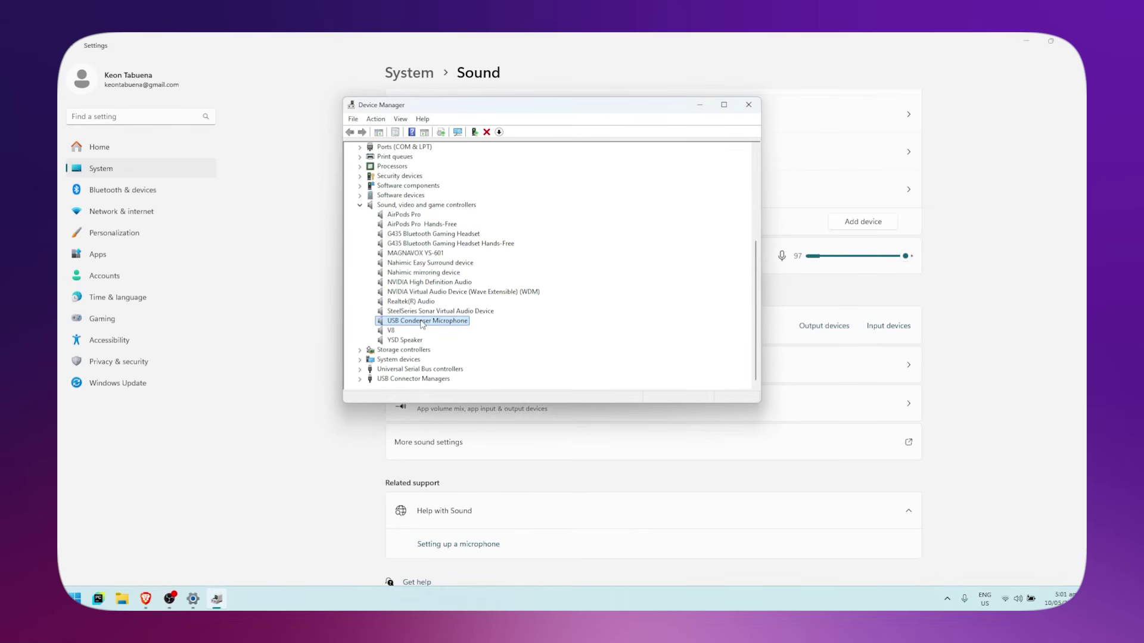
pyautogui.rightClick(421, 322)
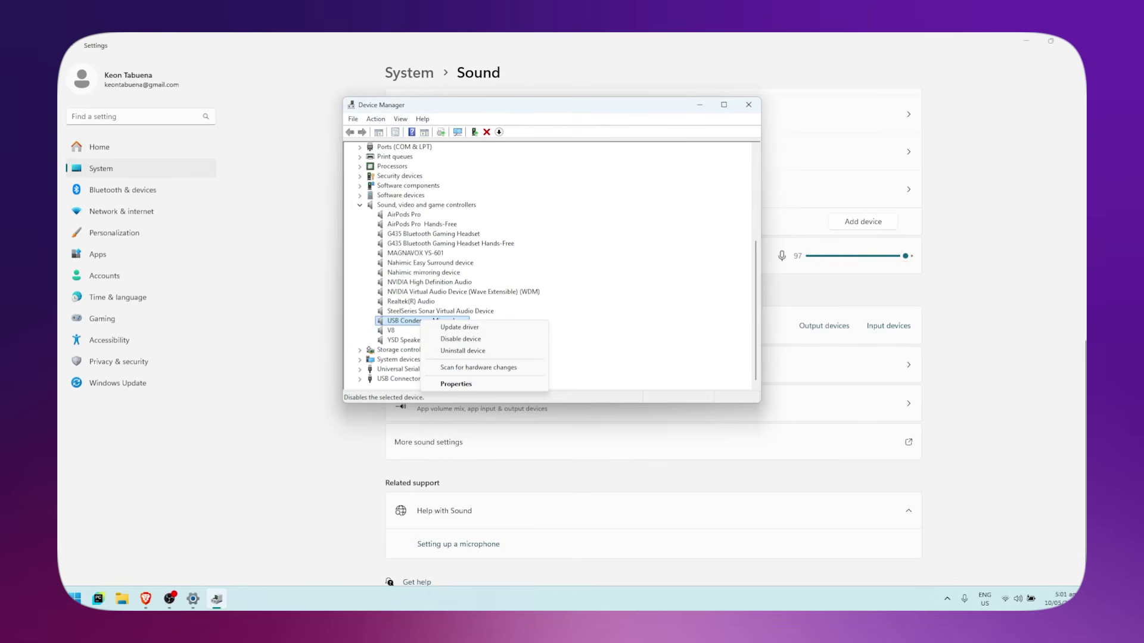
pyautogui.press('Escape')
pyautogui.rightClick(451, 322)
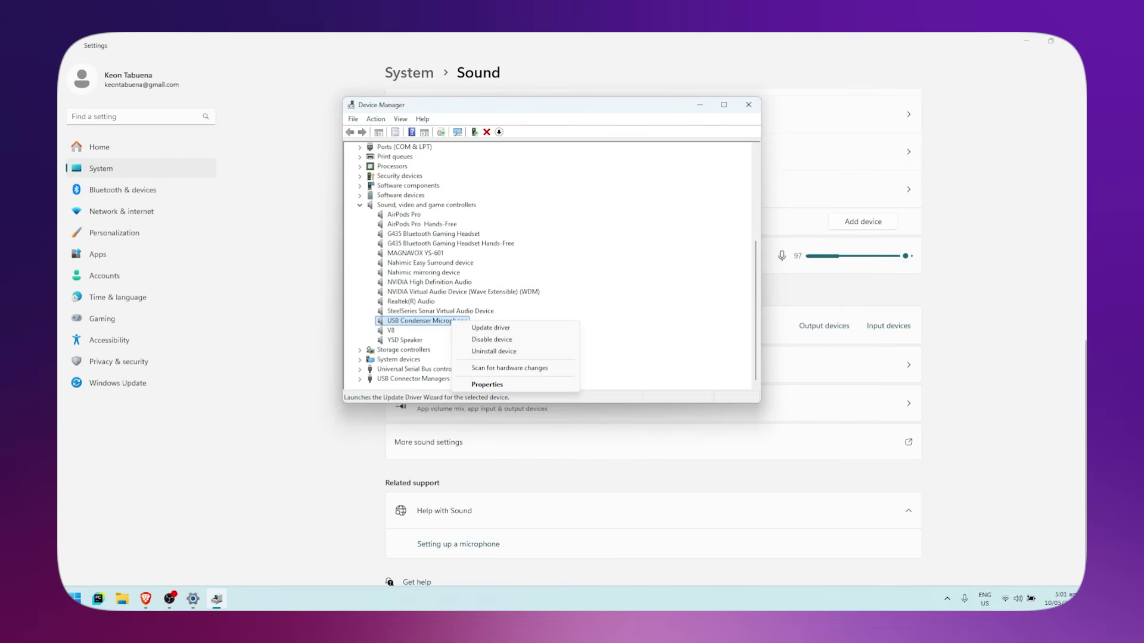
pyautogui.click(82, 452)
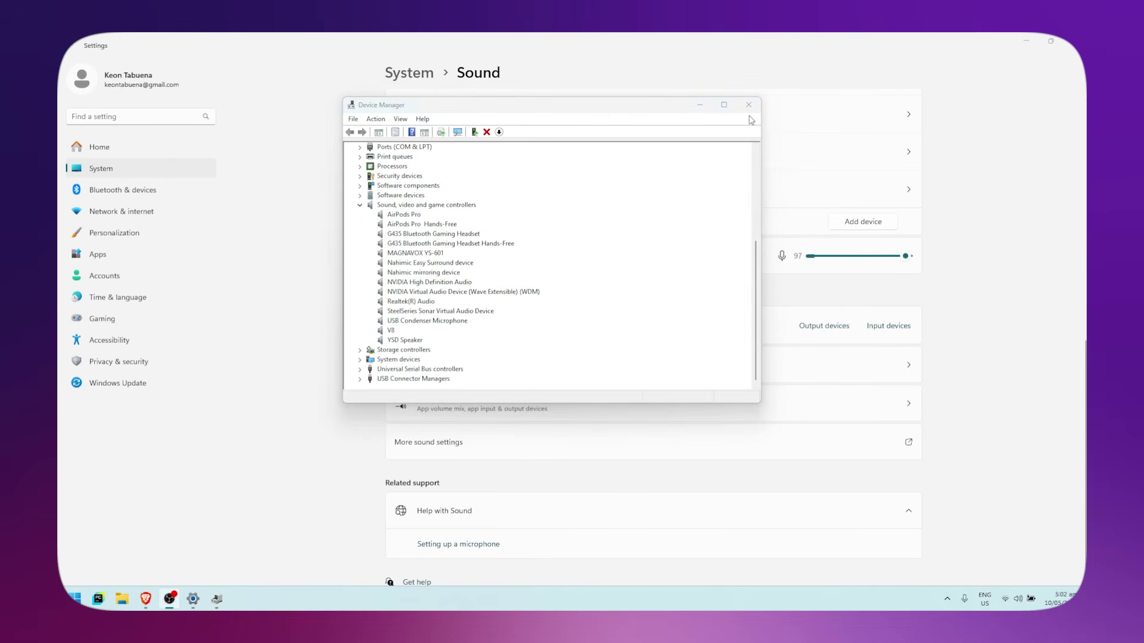